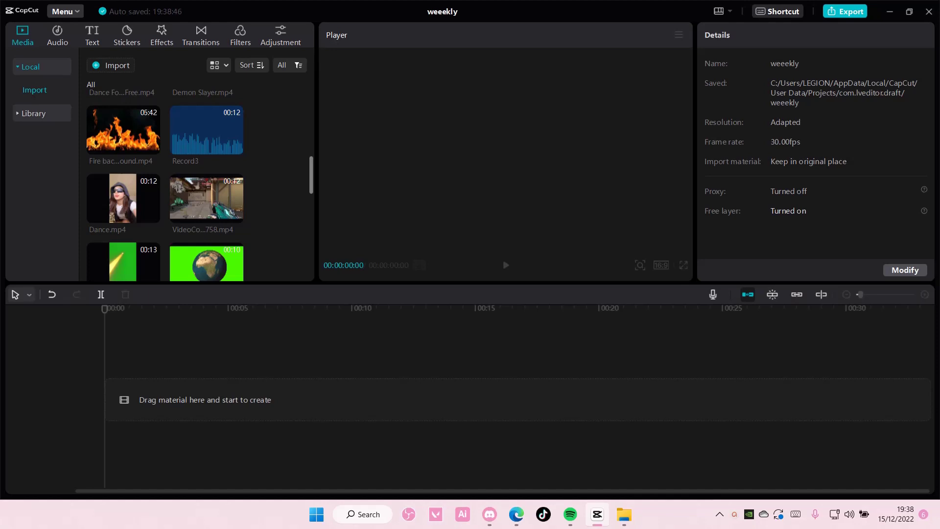
- Choose Microphone (3- USB Audio Device) as the input in the Record window
click(713, 295)
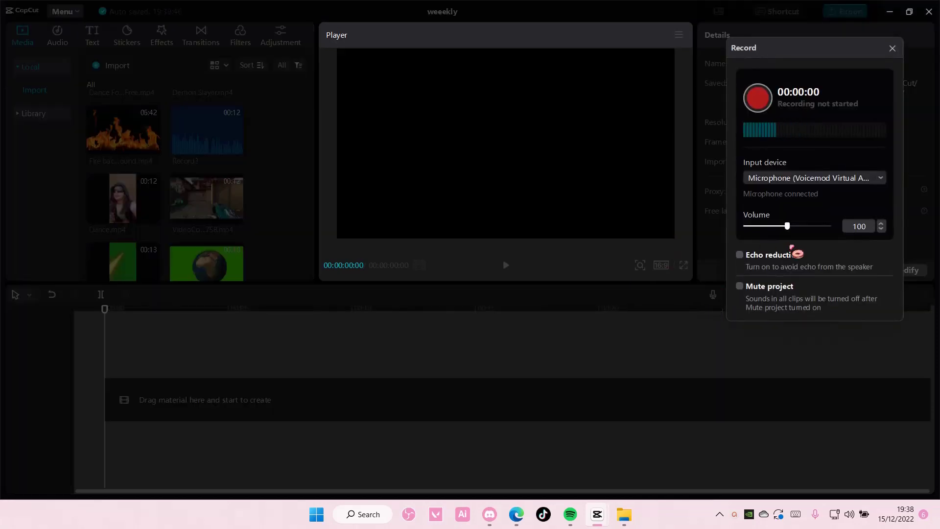
click(785, 178)
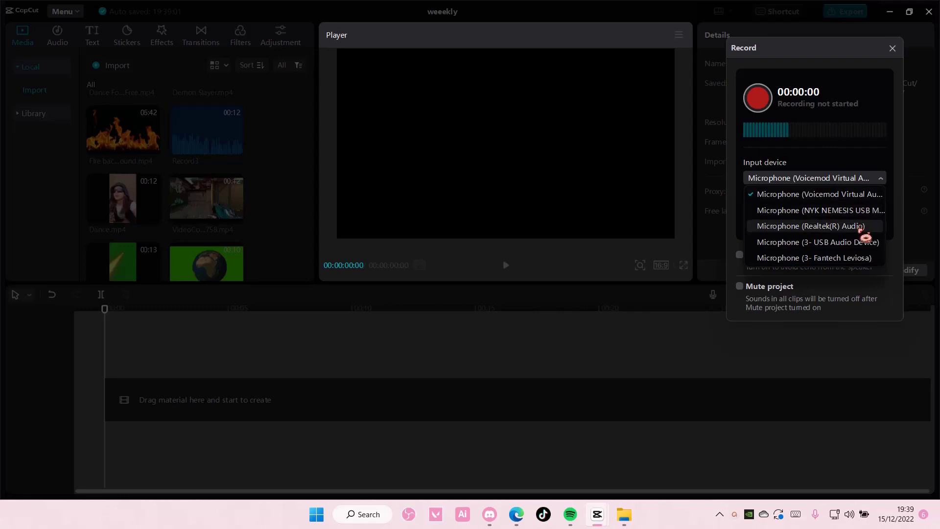
click(862, 242)
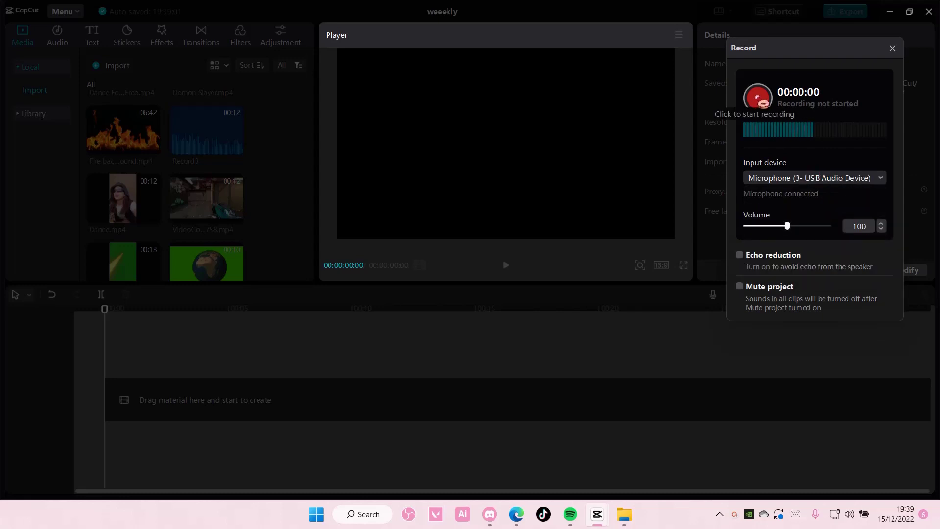
- Record a roughly five-second voice-over onto the timeline and dismiss the Record window
click(758, 97)
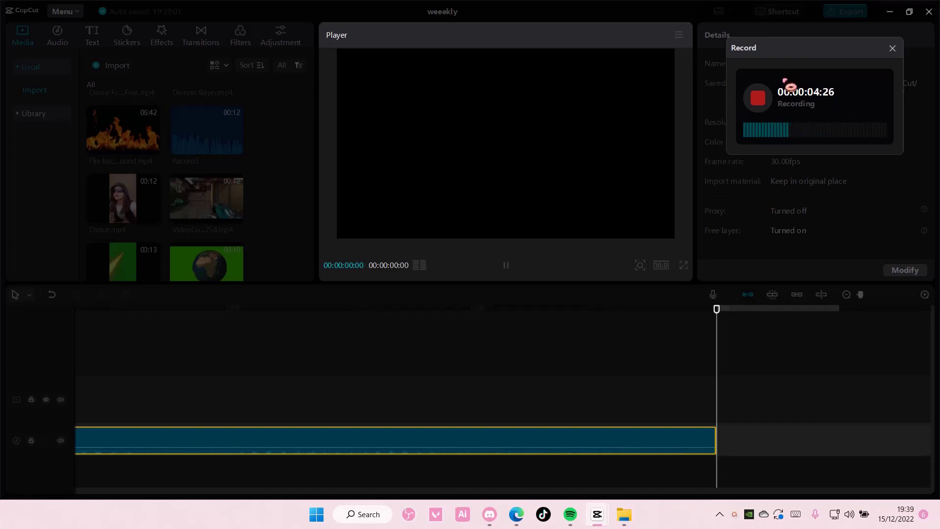
click(764, 100)
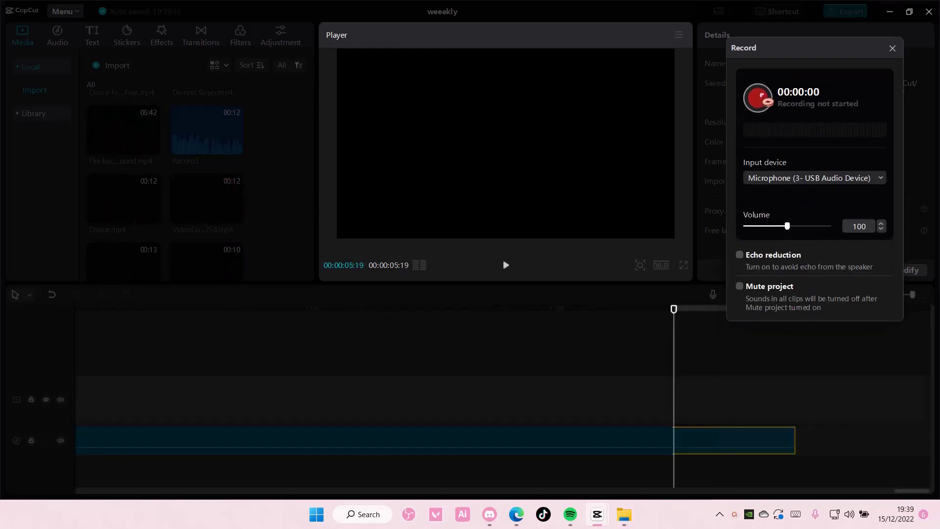
click(891, 48)
- Raise the Record8 clip's volume to 12.4dB, enable Noise reduction, and return the playhead to 00:00
click(846, 294)
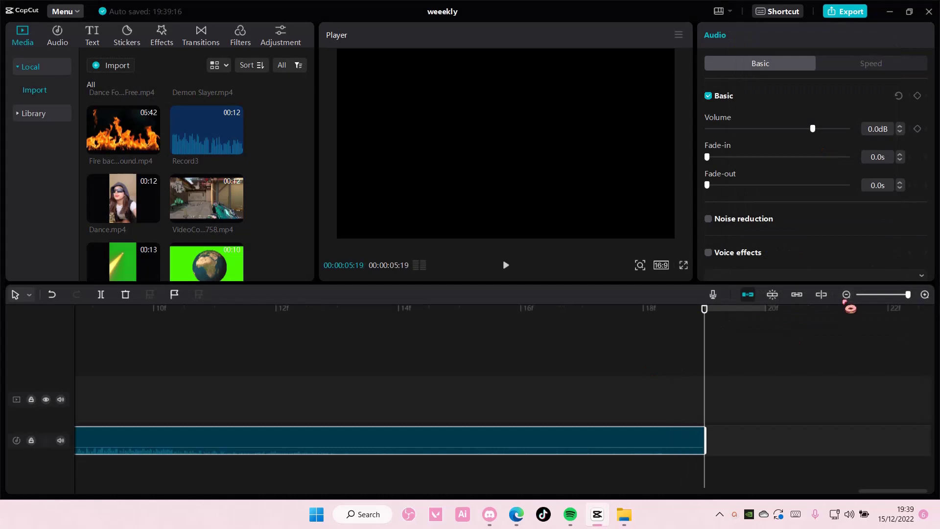
click(845, 295)
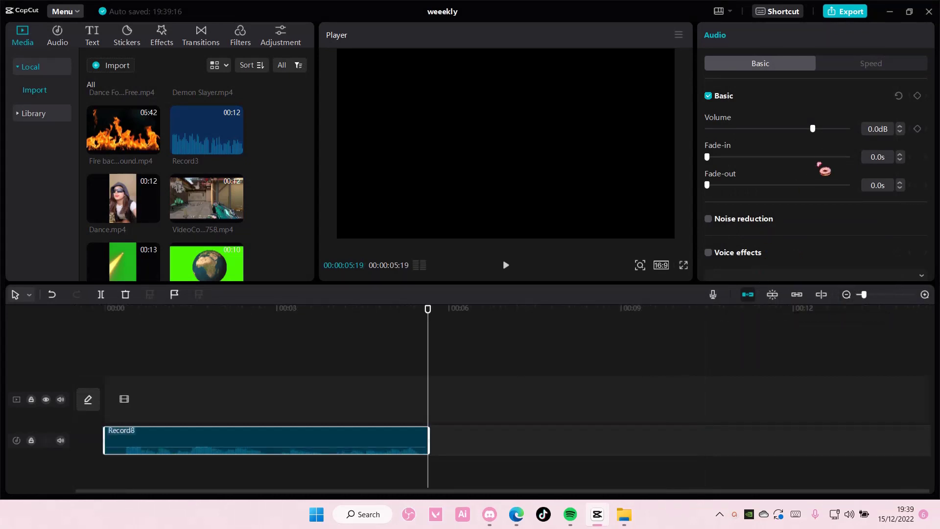
drag(812, 129, 837, 139)
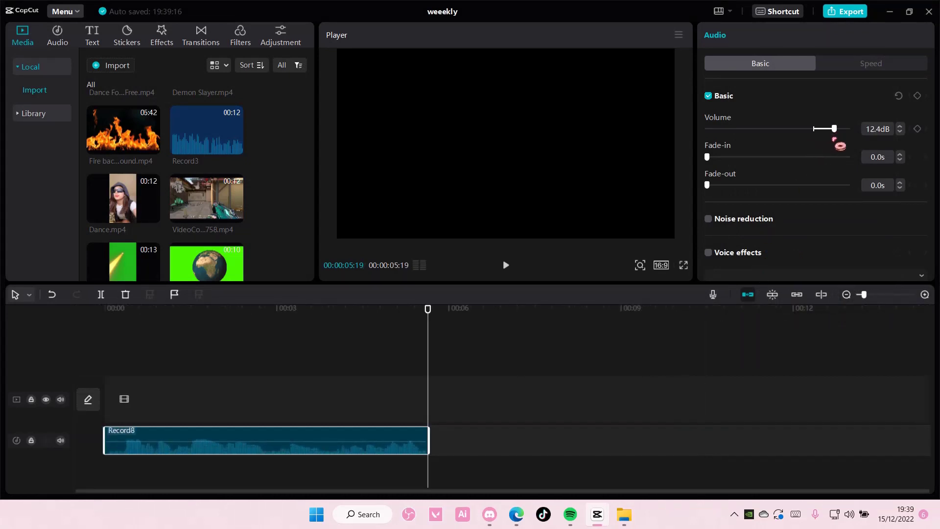
click(709, 218)
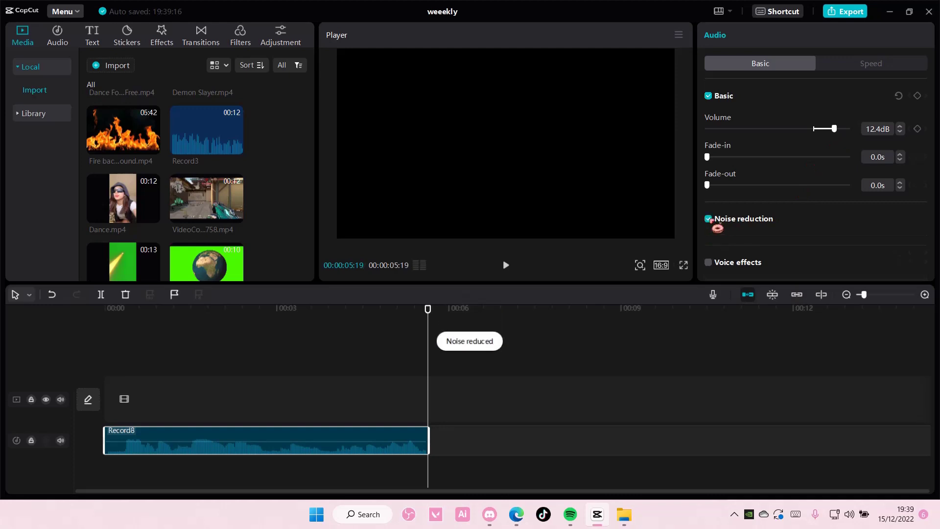
drag(430, 309, 84, 326)
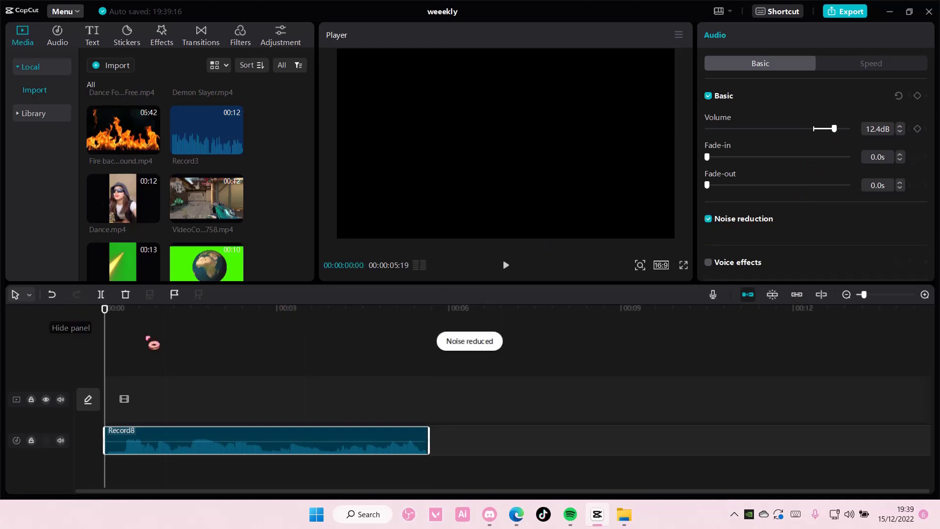